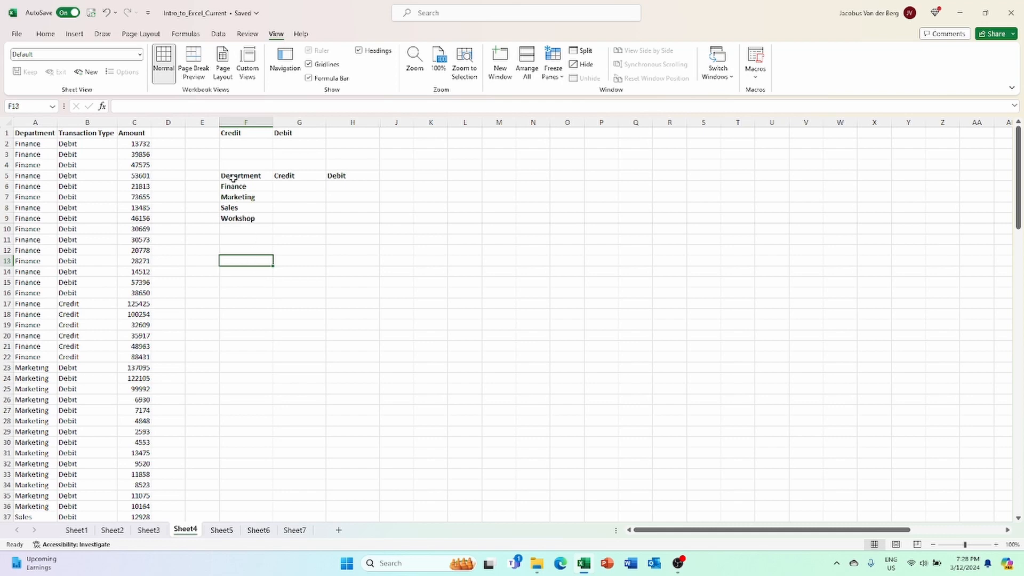
Begin a =SUMIF( formula in cell F2 under the Credit heading
click(238, 144)
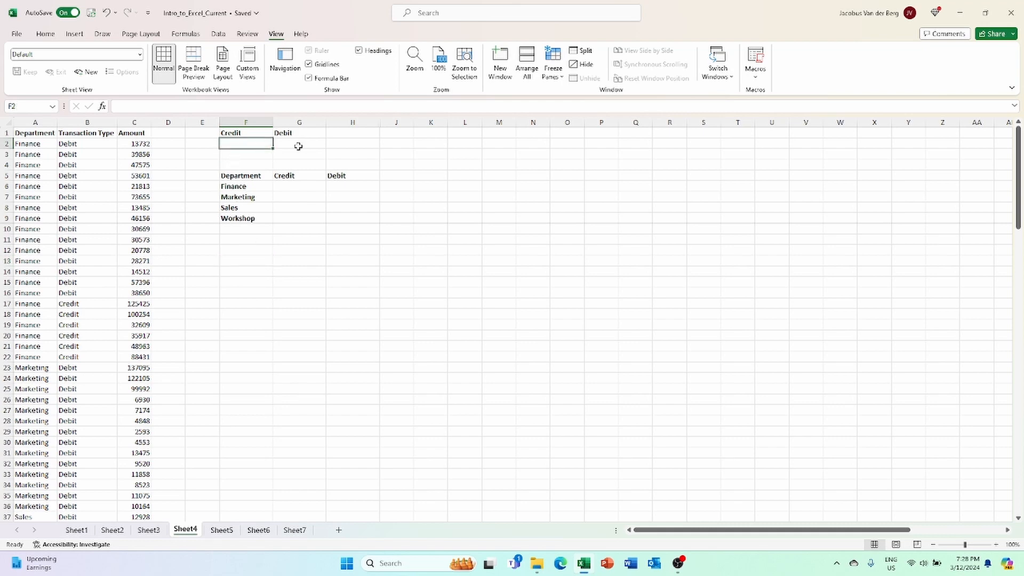
text(=)
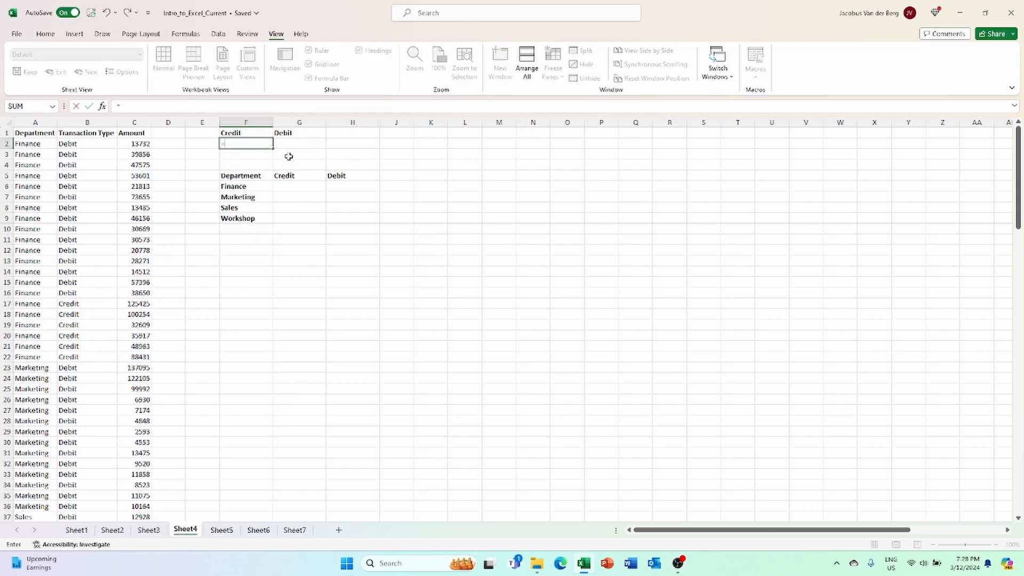
text(sumif()
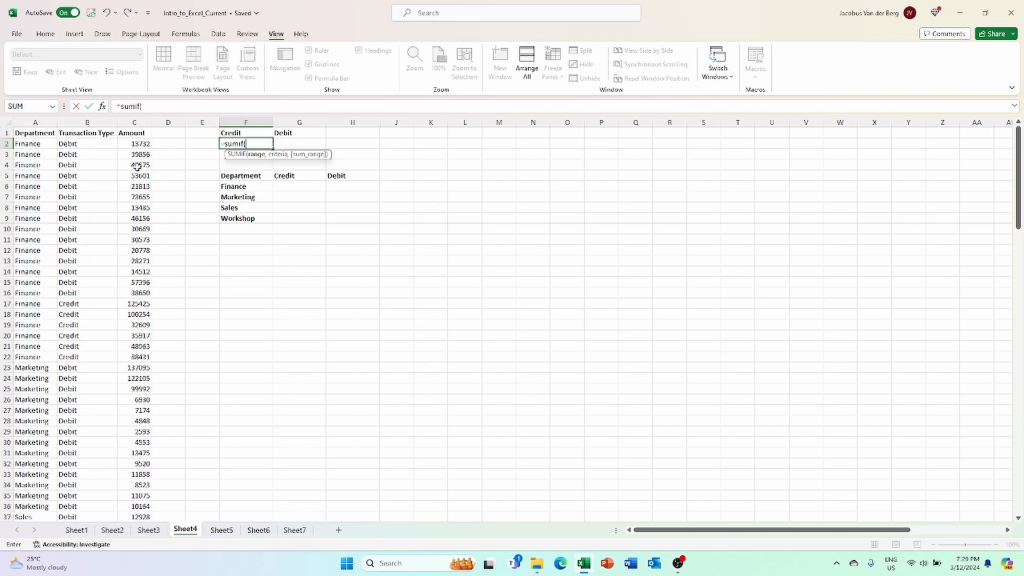
Complete F2 as =SUMIF(B1:B110,"Credit",C1:C110), totalling Credit amounts to $2,279,175.00
click(93, 133)
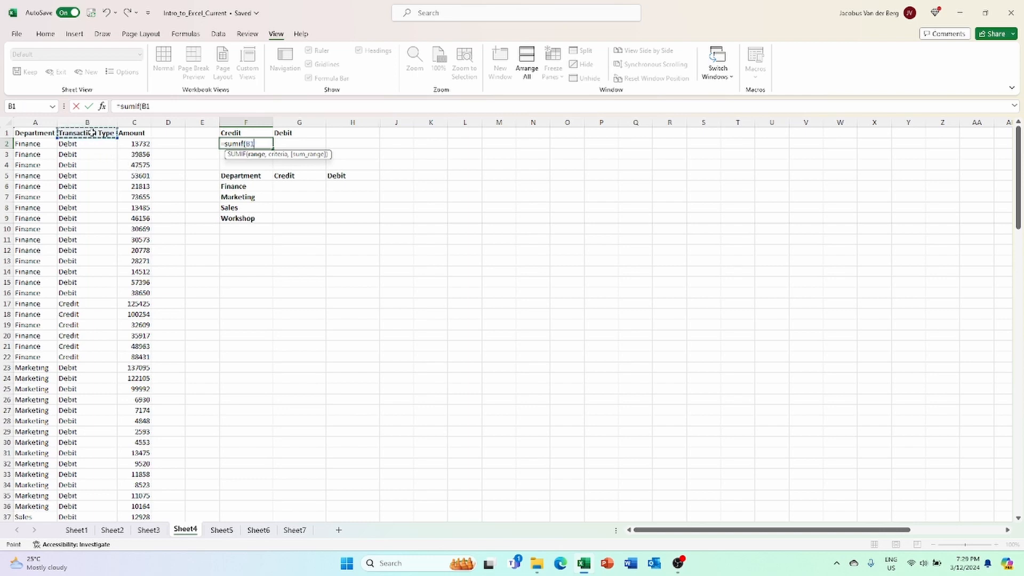
key(ctrl+shift+Down)
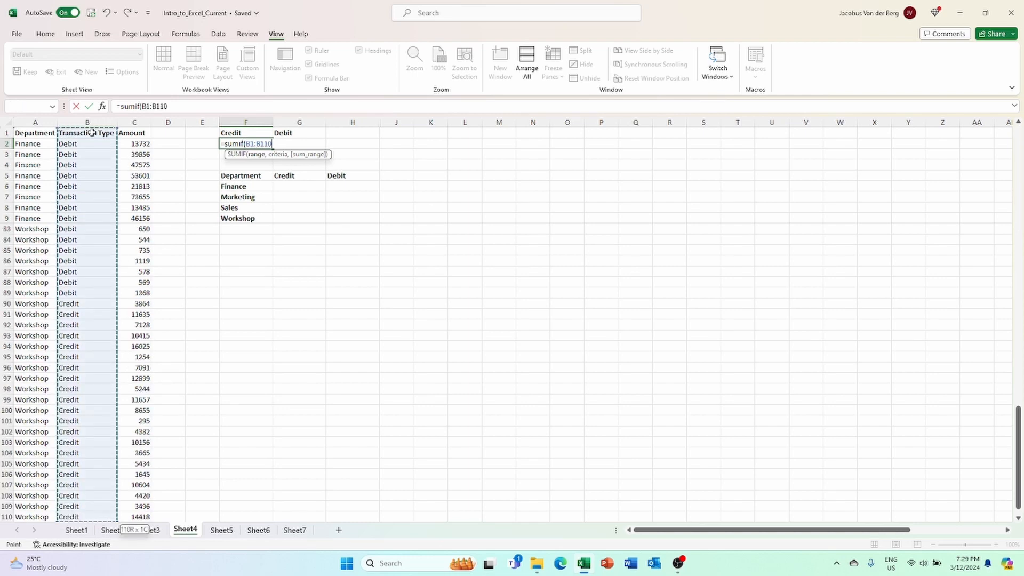
text(,)
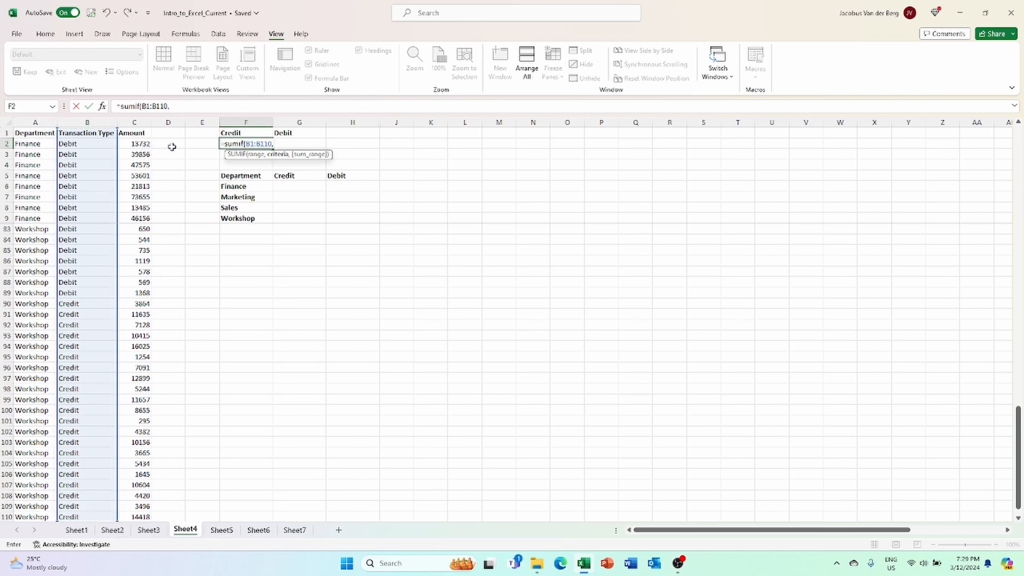
text("Credi)
text(,)
click(137, 134)
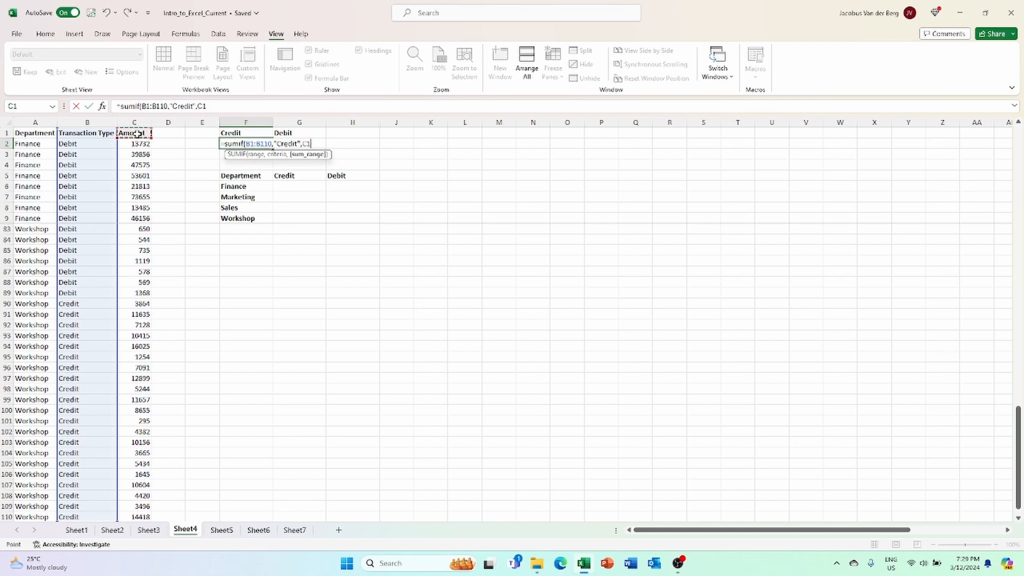
key(ctrl+shift+Down)
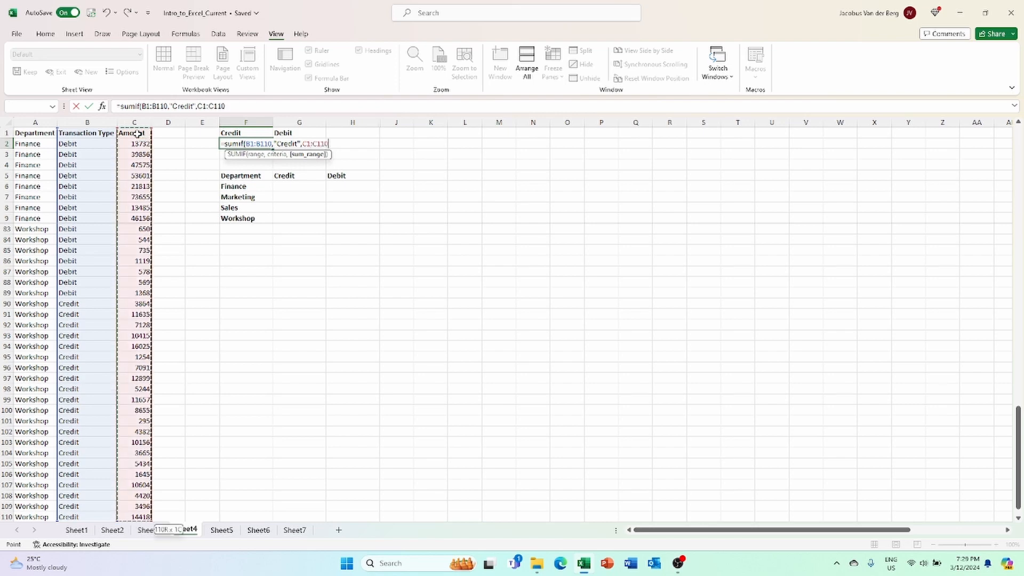
text())
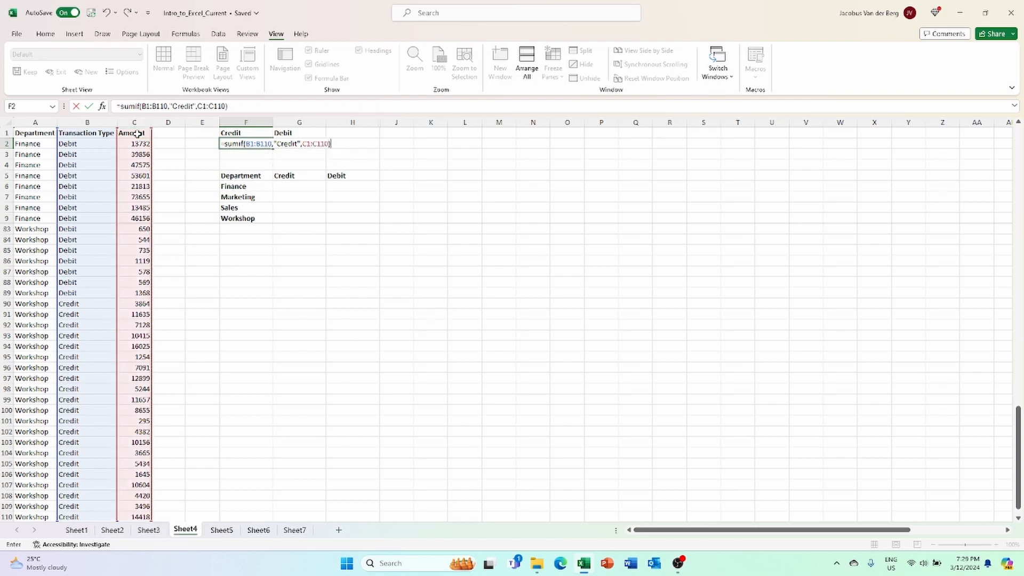
key(Return)
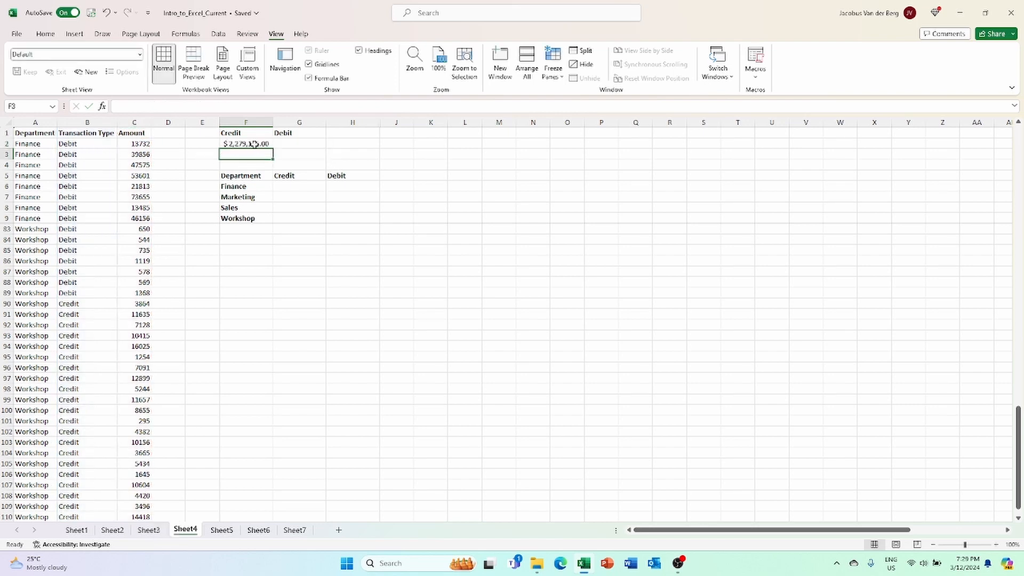
Enter =SUMIF(B1:B110,"Debit",C1:C110) in G2 to total Debit amounts to $1,050,613.00
click(255, 144)
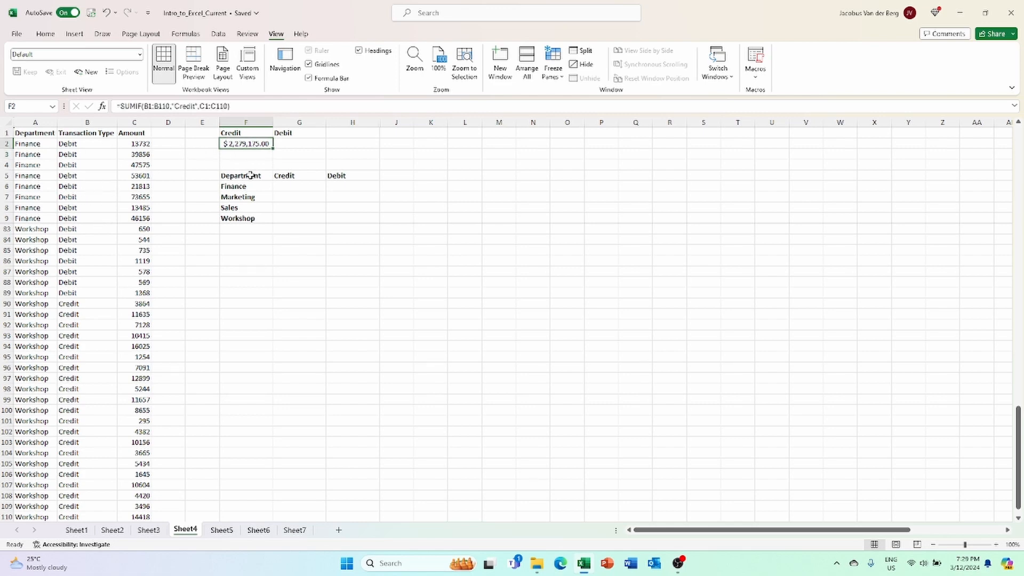
click(292, 143)
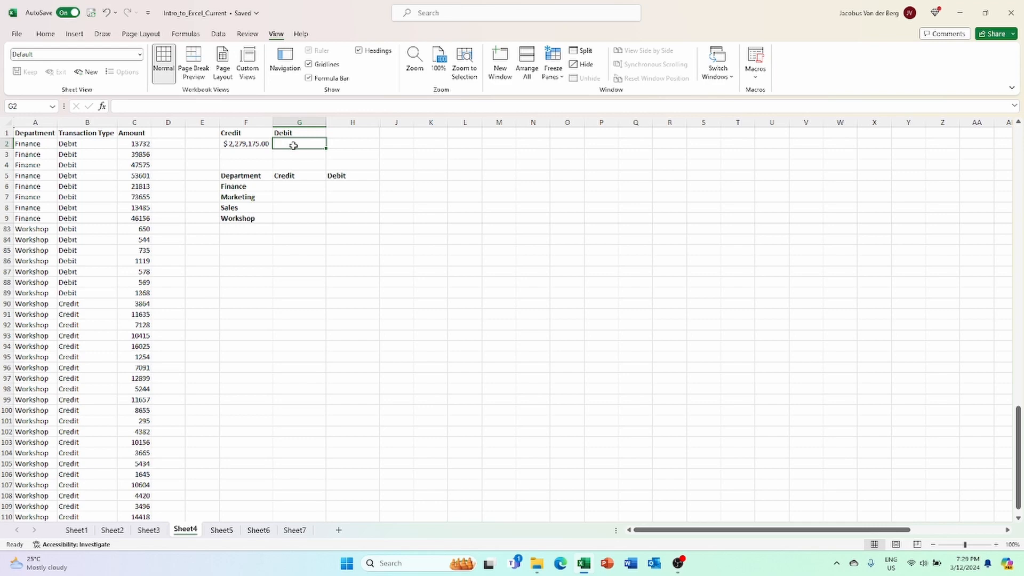
text(=sumfi()
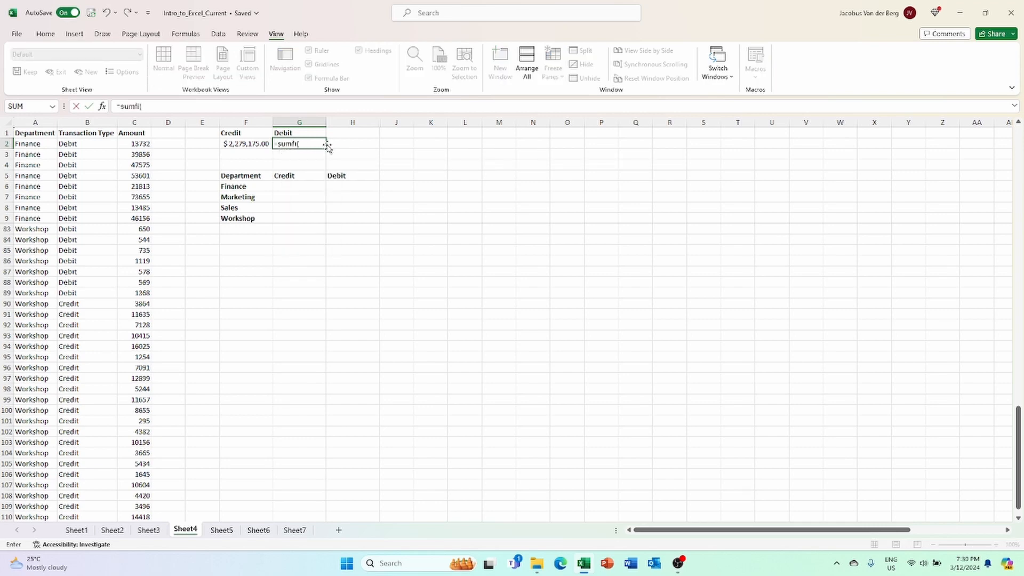
text(i)
key(BackSpace)
key(BackSpace)
text(if()
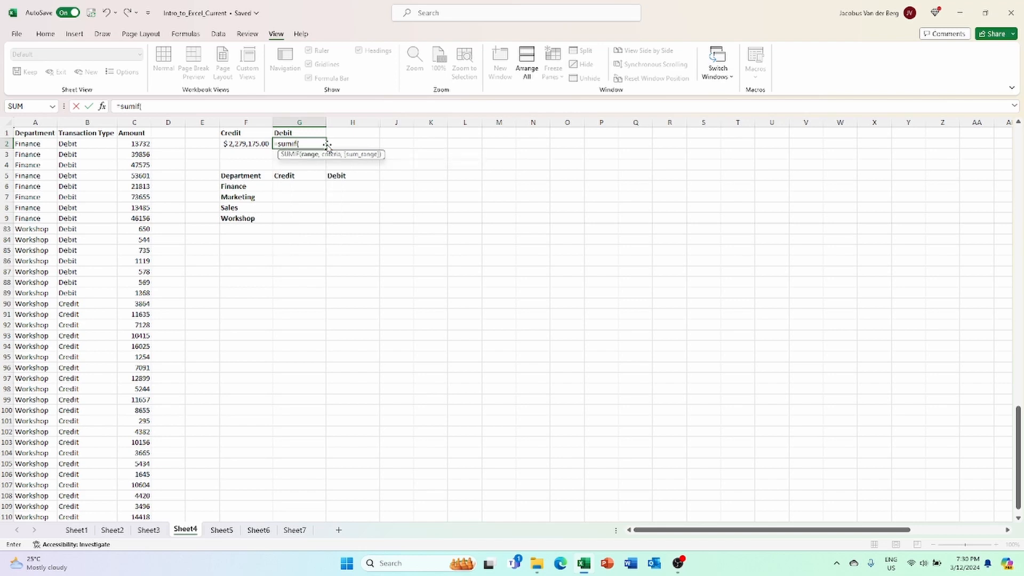
click(85, 134)
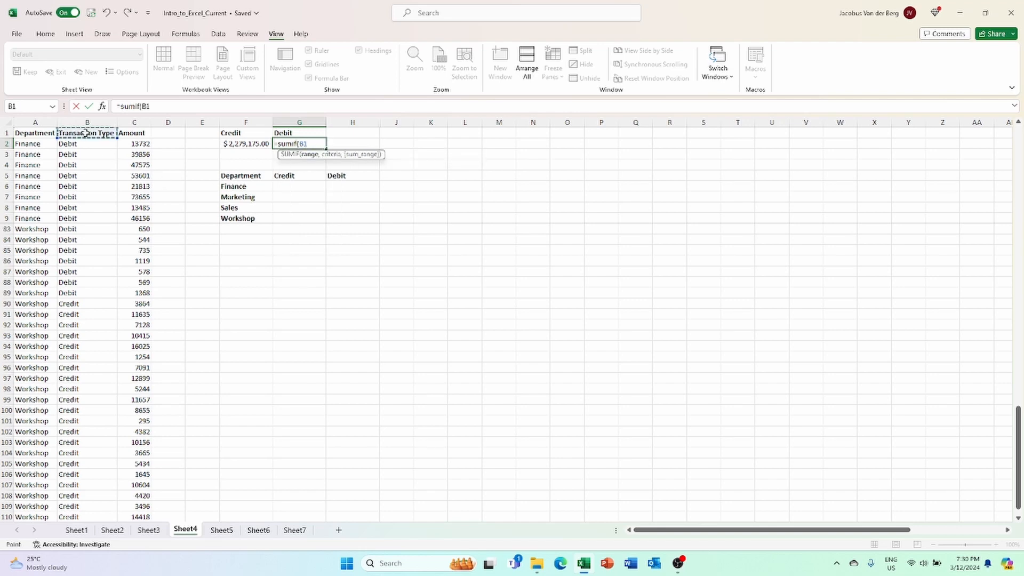
key(ctrl+shift+Down)
text(,)
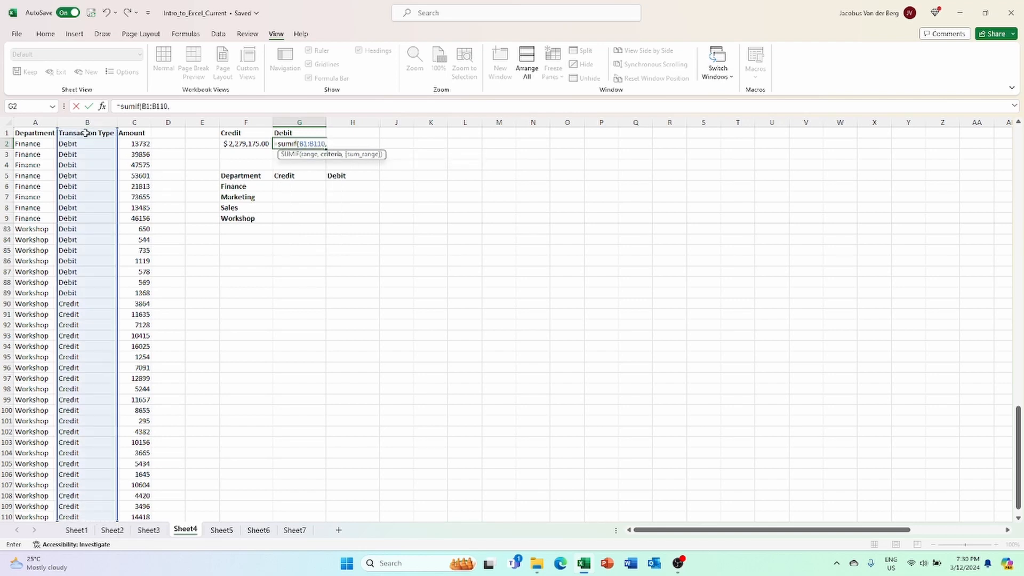
text("Debit",)
click(141, 135)
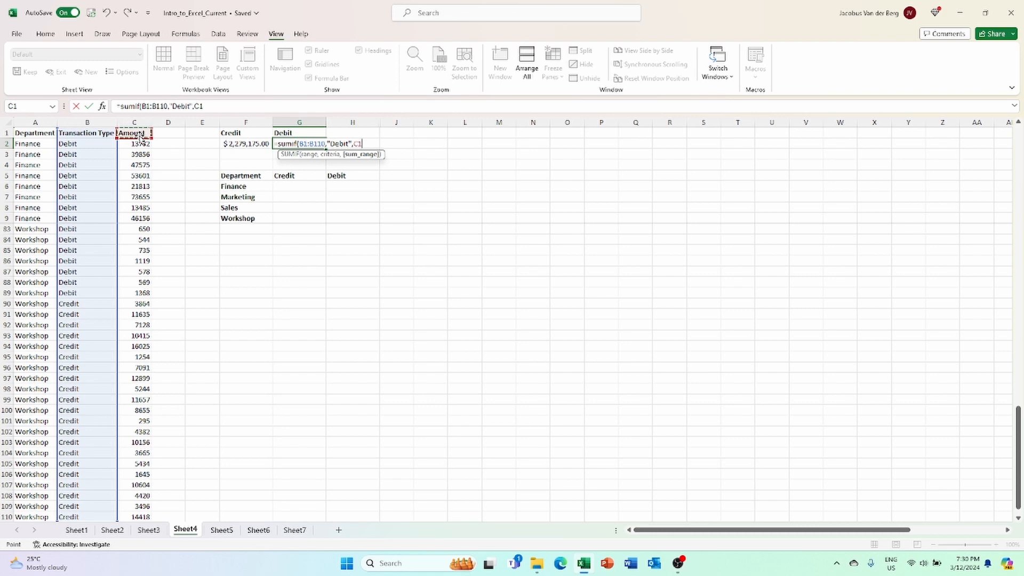
key(ctrl+shift+Down)
text())
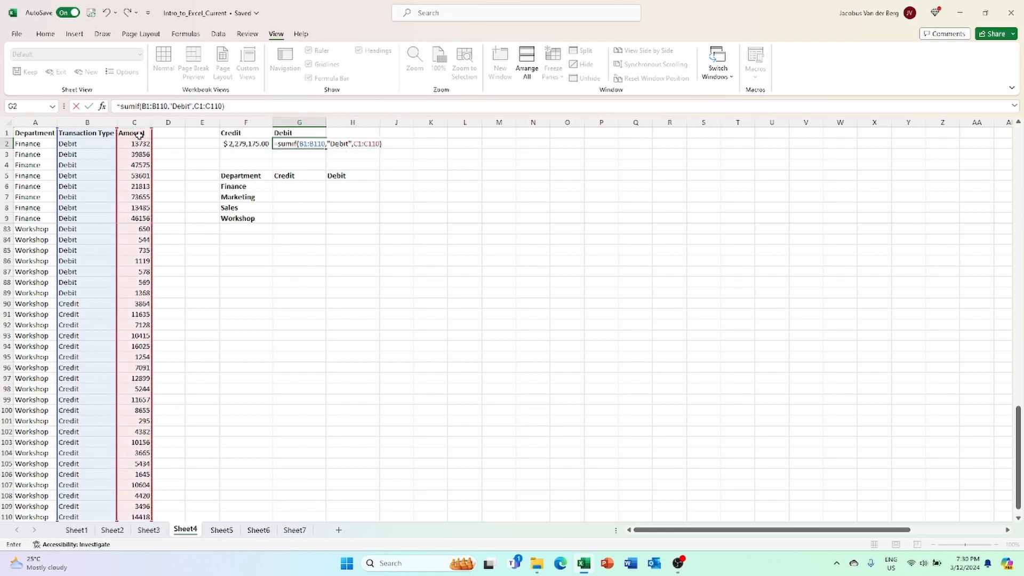
key(Return)
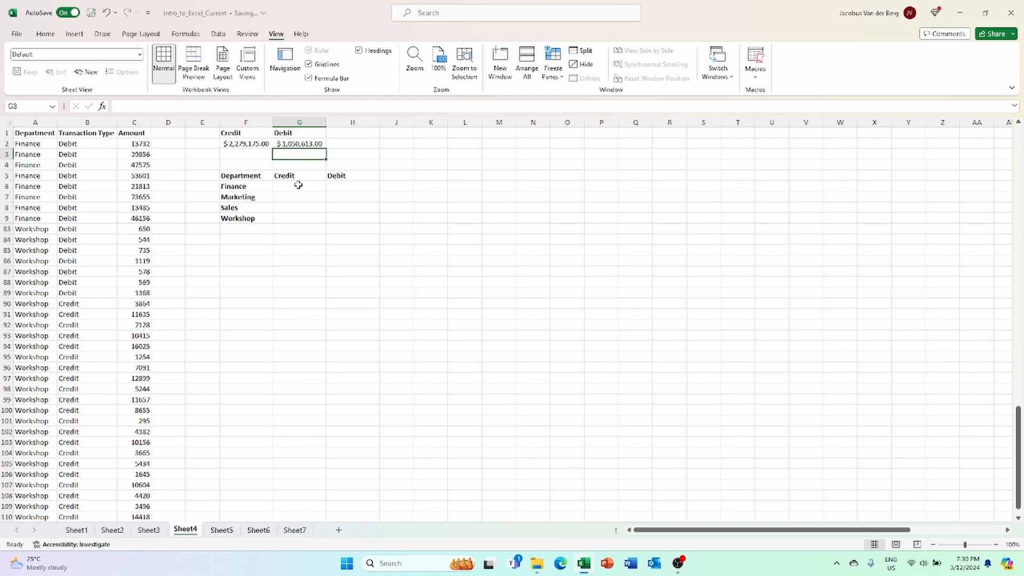
Begin a =SUMIFS( formula in cell G6 beside Finance
click(297, 186)
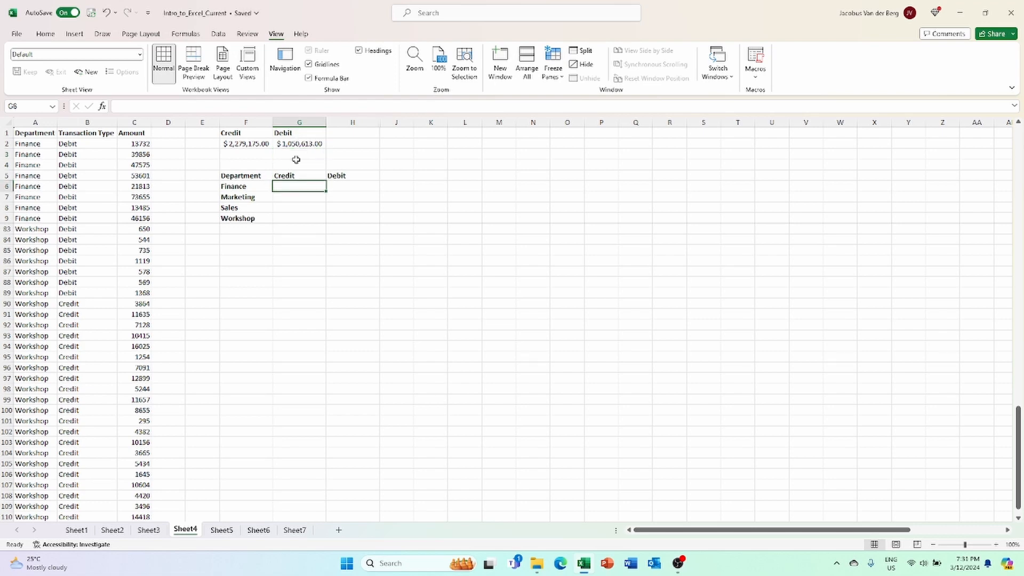
text(=sumifs()
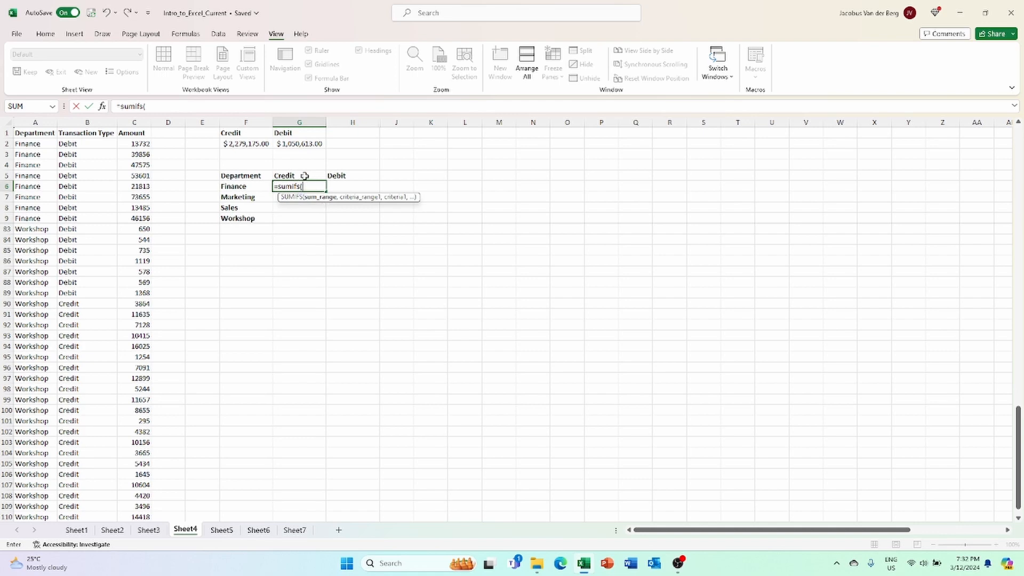
Add sum range C1:C110, criteria range B1:B110 and row-locked criterion G$5 to the G6 SUMIFS
click(134, 134)
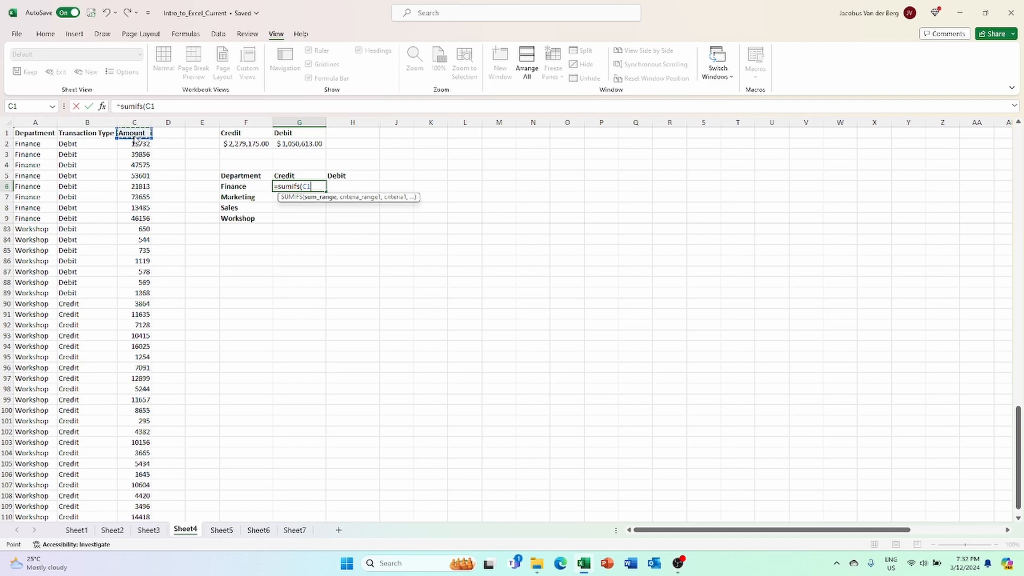
key(ctrl+shift+Down)
text(,)
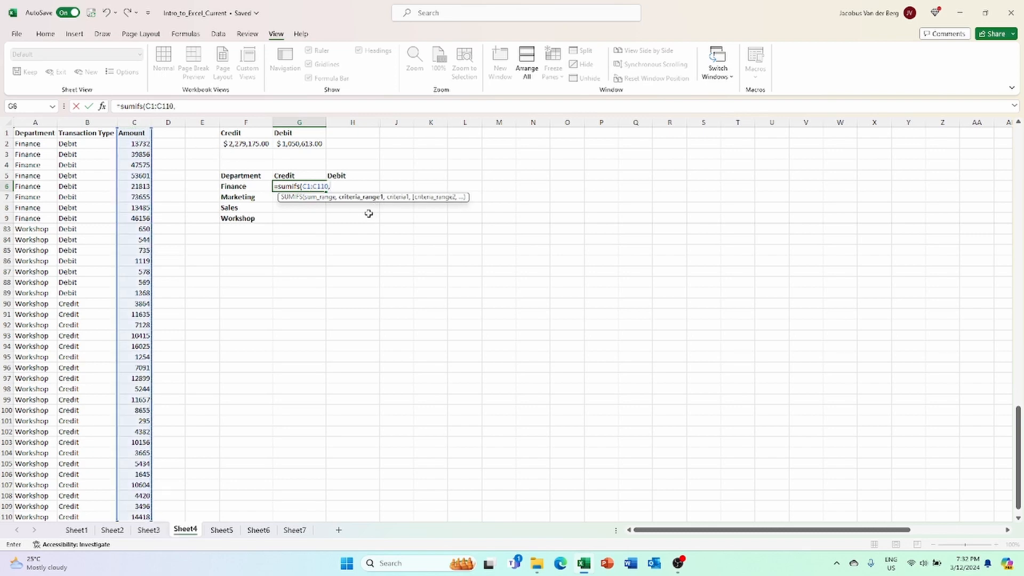
click(81, 133)
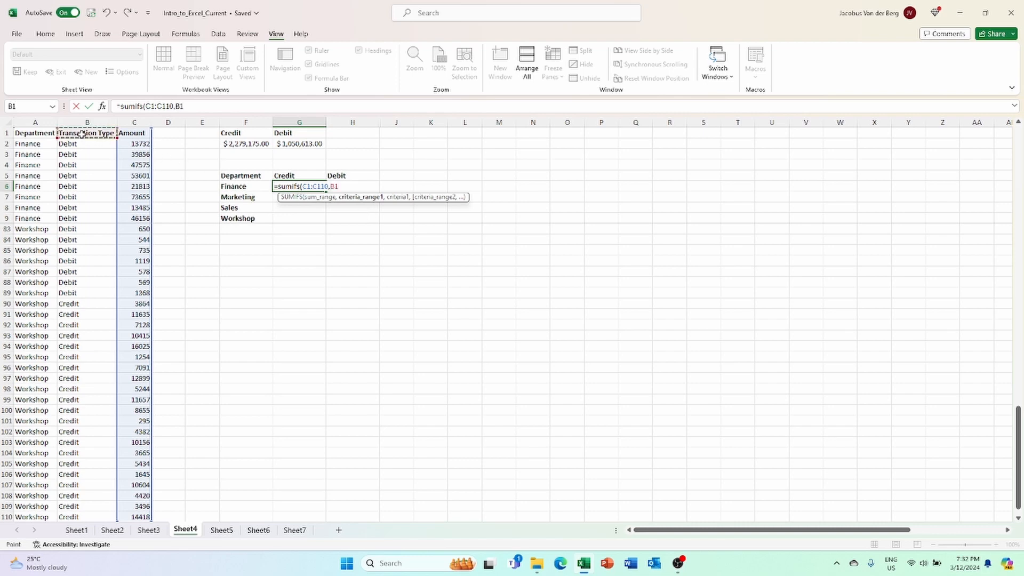
key(ctrl+shift+Down)
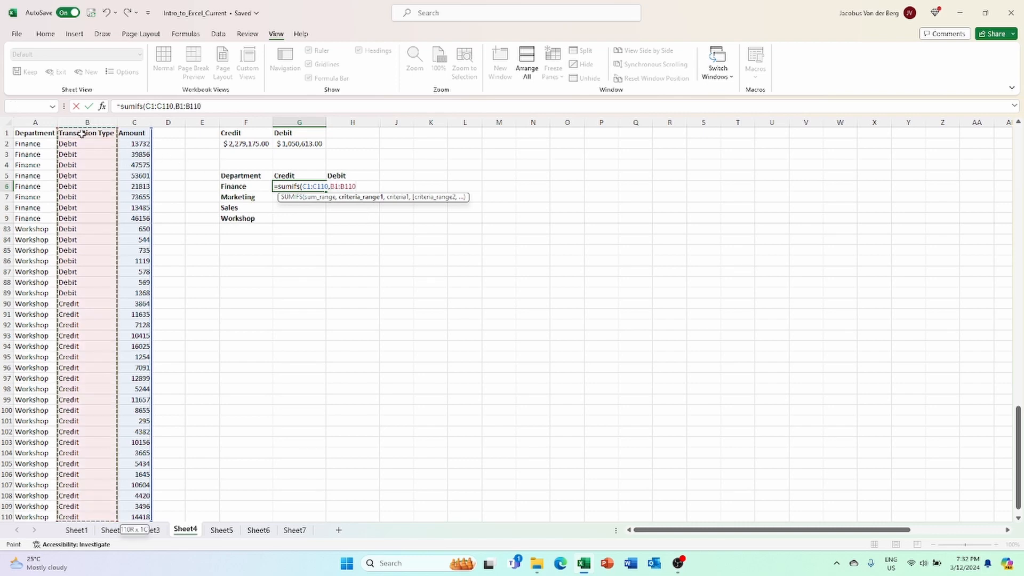
text(,)
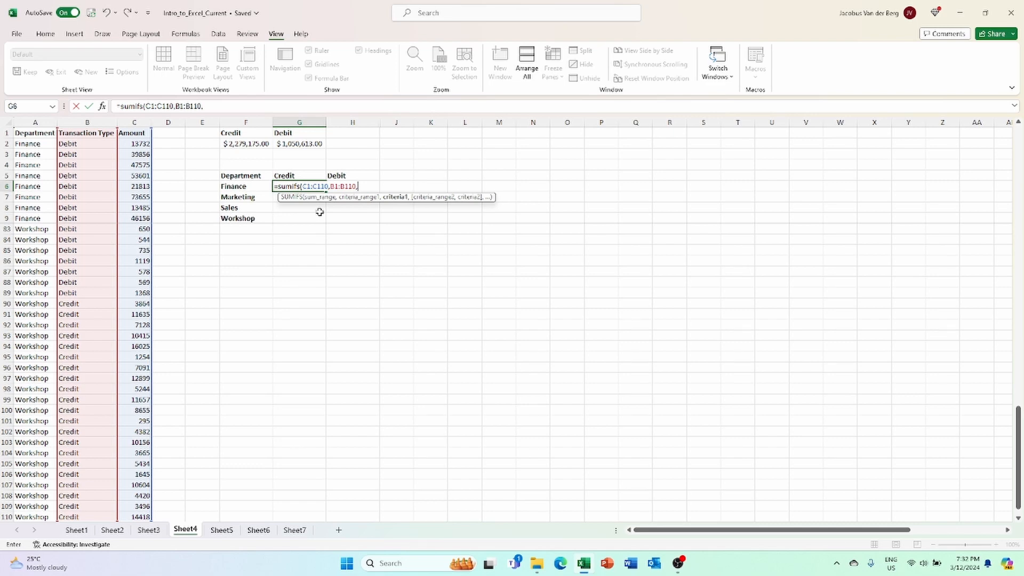
click(301, 176)
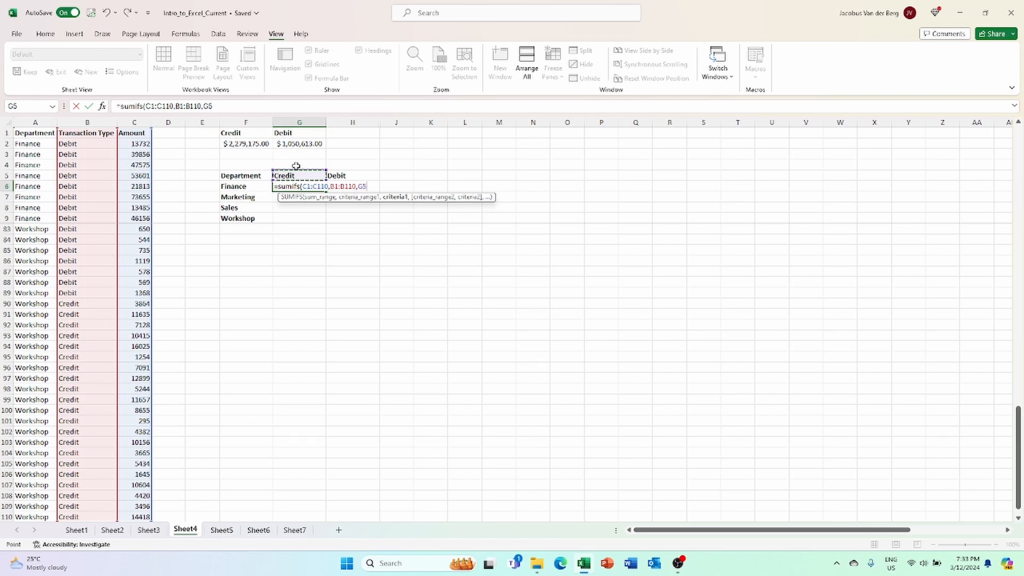
key(F4)
key(F4)
text(,)
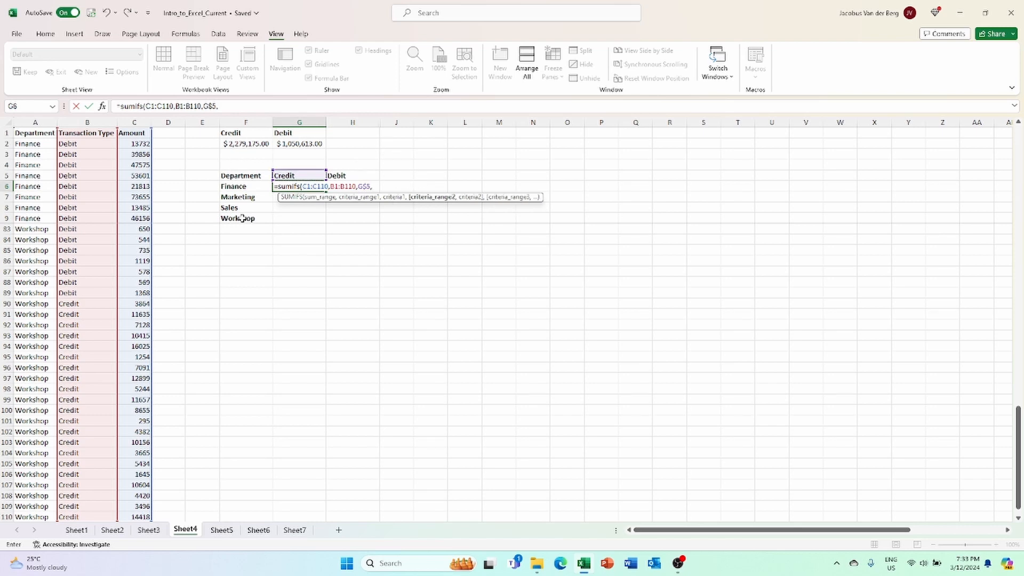
Finish G6 with criteria range A1:A110 and criterion $F6, giving Finance's Credit total $431,599.00
click(37, 134)
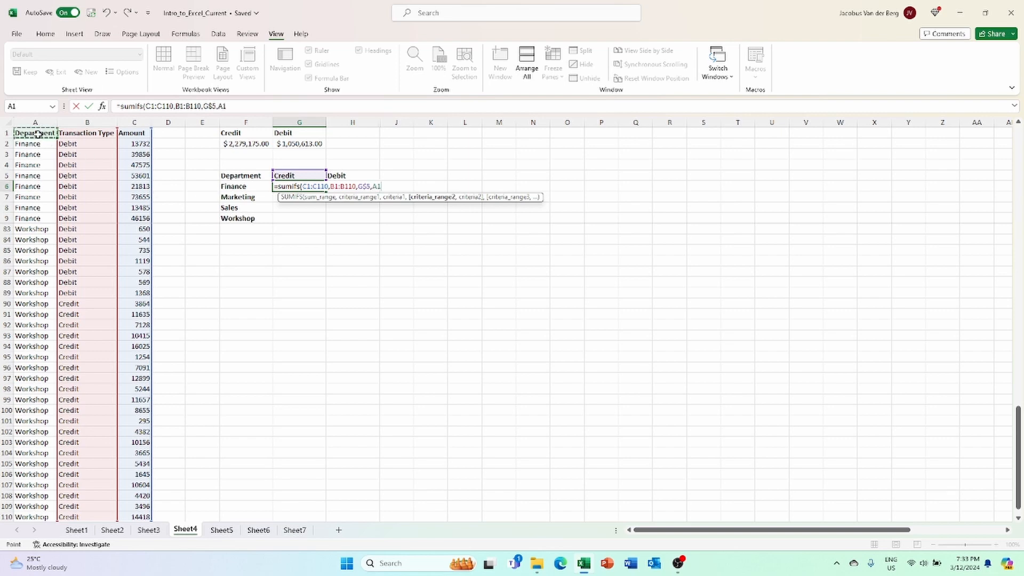
key(ctrl+shift+Down)
text(,)
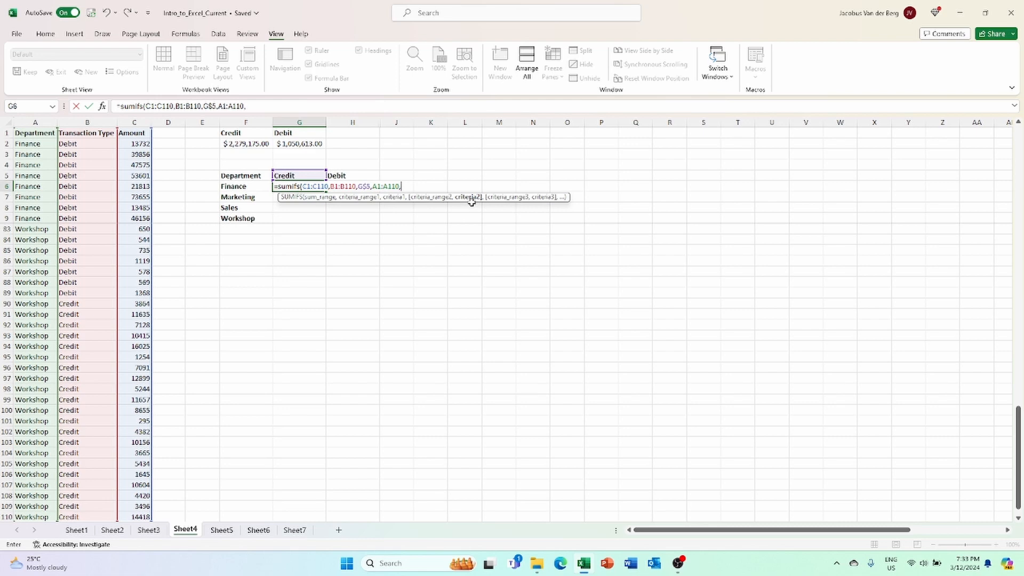
click(245, 186)
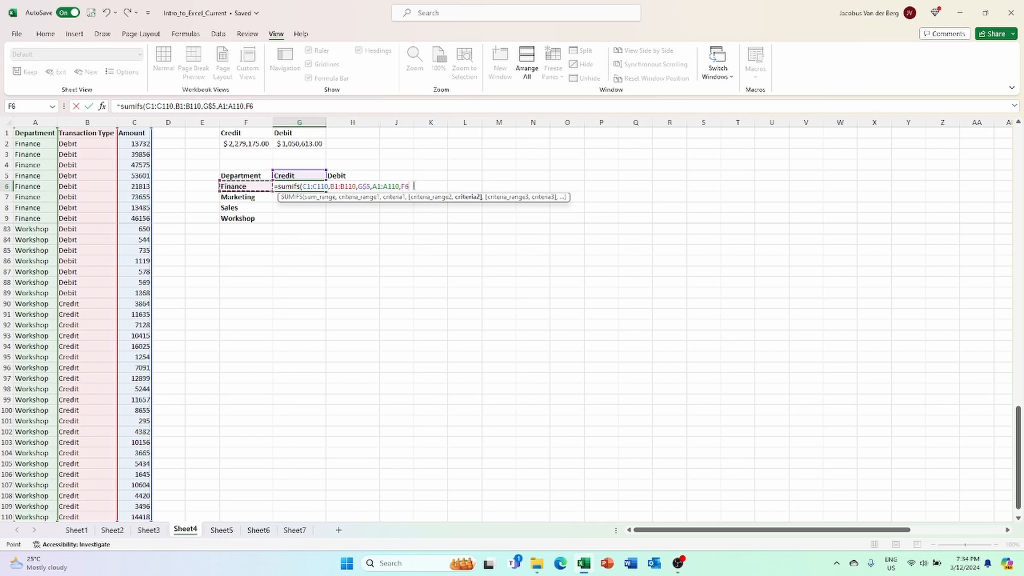
key(F4)
key(F4)
key(F4)
text())
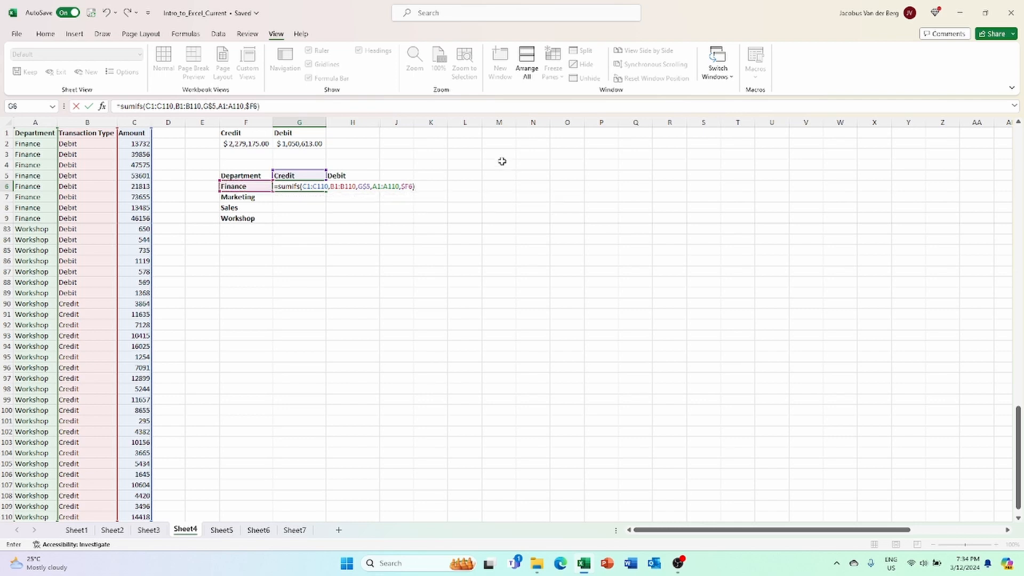
key(Return)
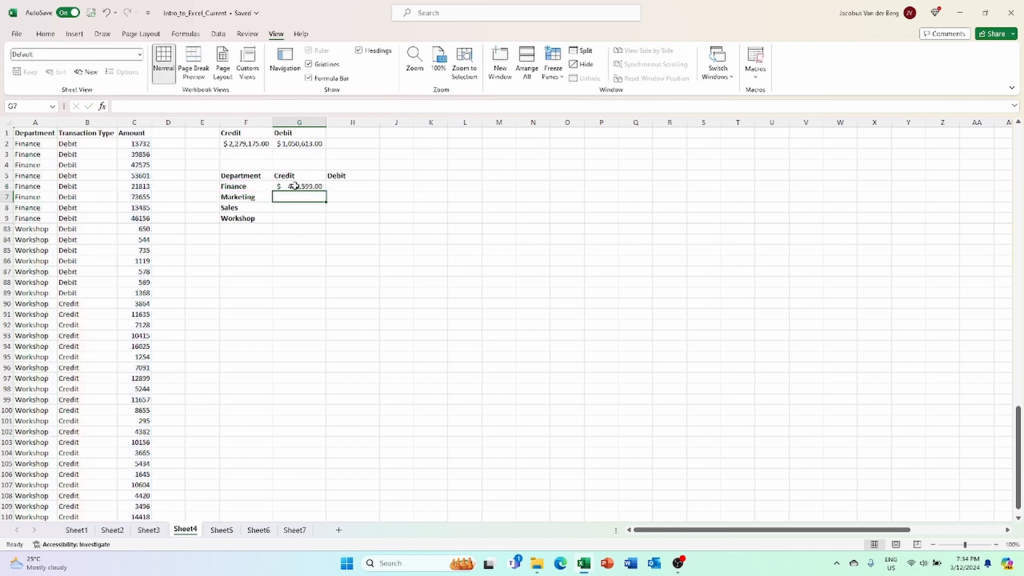
click(296, 187)
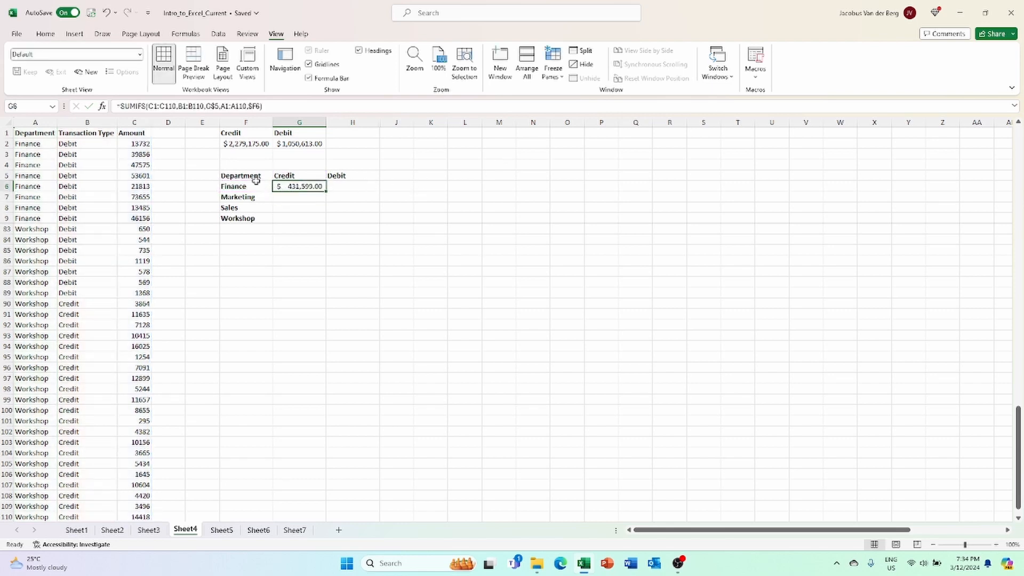
click(267, 105)
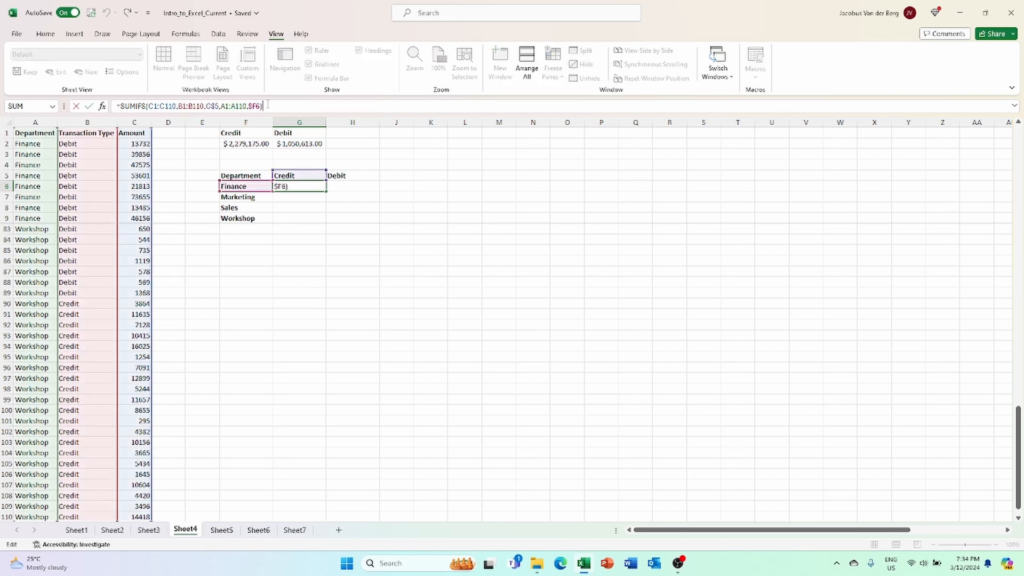
key(ctrl+Return)
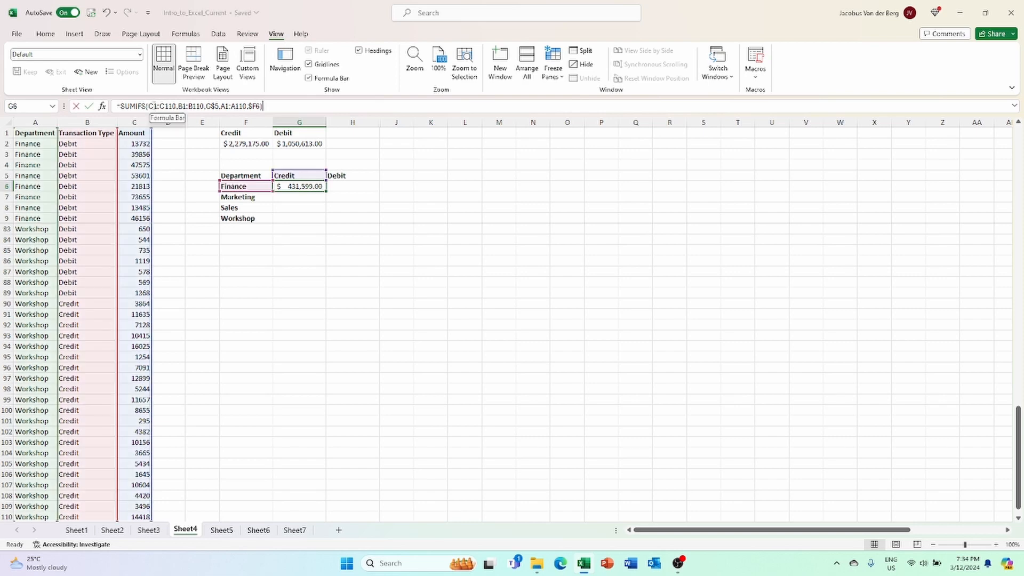
Make the G6 formula's sum and transaction ranges absolute as $C$1:$C$110 and $B$1:$B$110
click(151, 106)
key(F4)
click(178, 107)
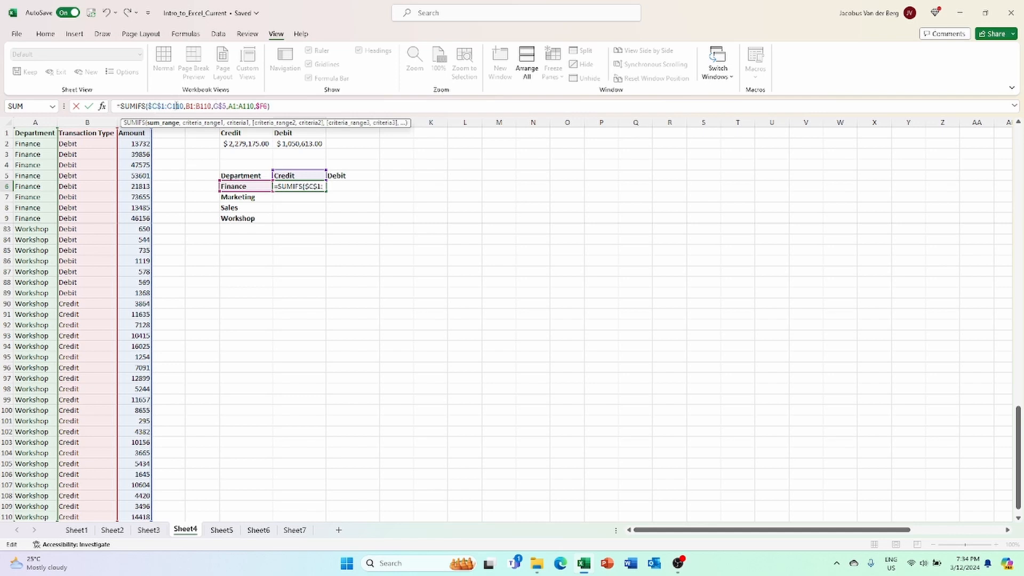
key(F4)
click(197, 106)
key(F4)
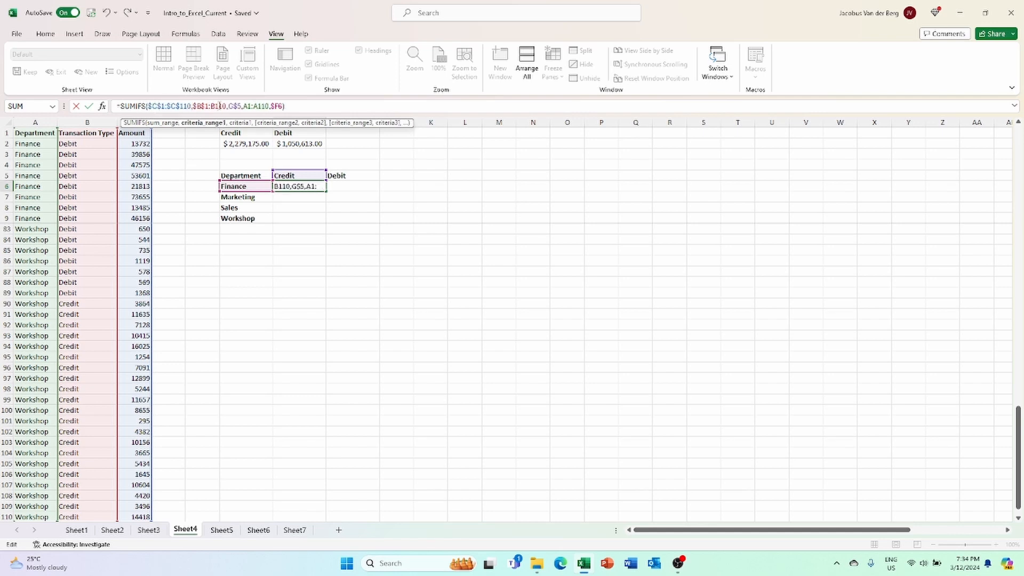
key(F4)
Lock the department range as $A$1:$A$110 and commit, keeping $431,599.00 in G6
click(253, 106)
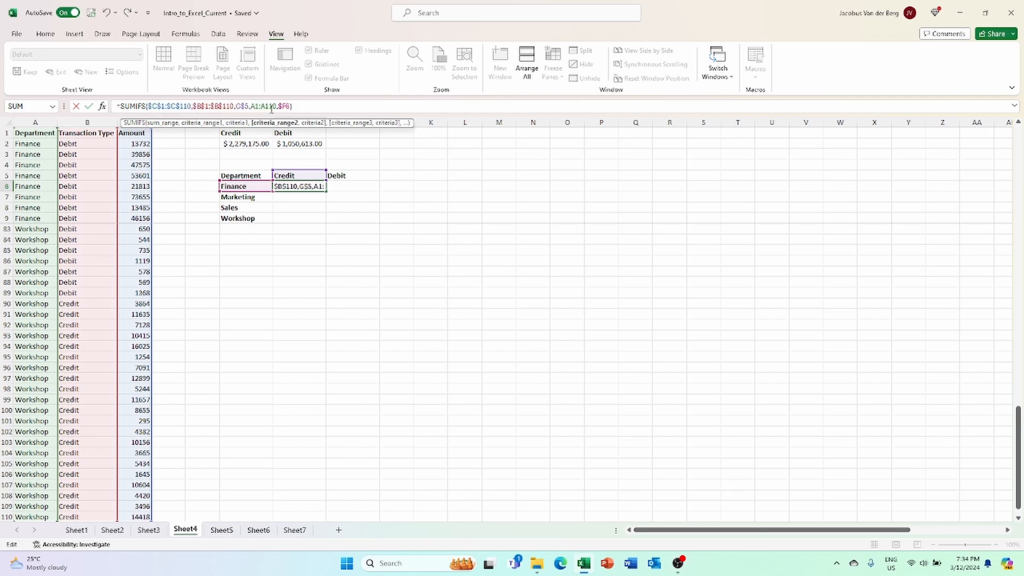
key(F4)
click(274, 106)
key(F4)
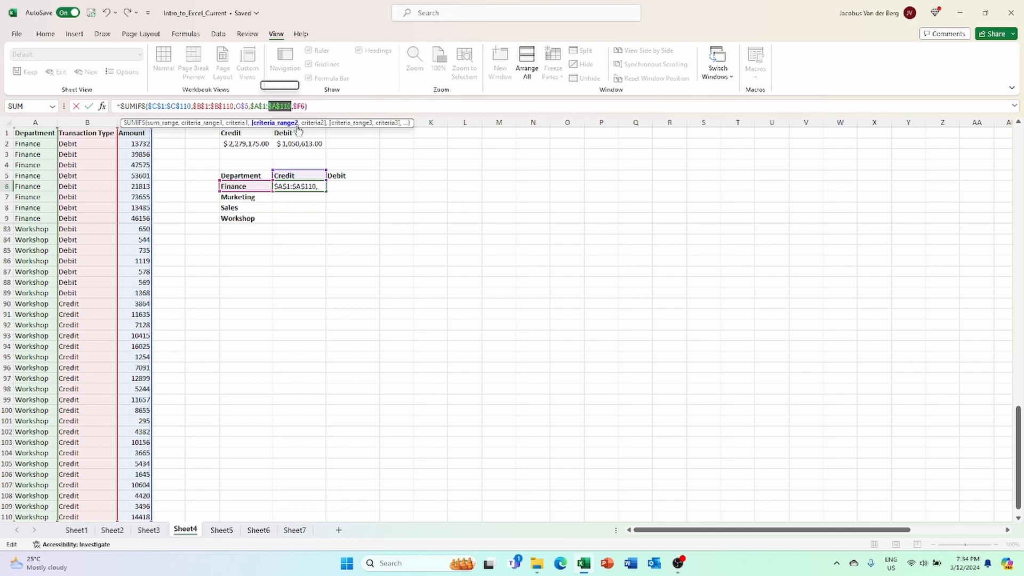
key(Return)
click(321, 186)
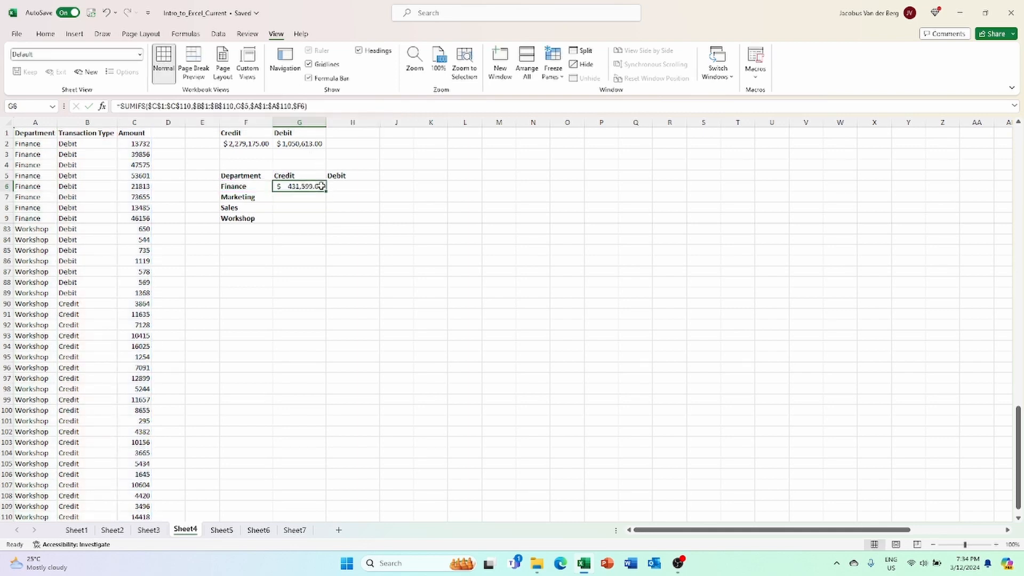
Fill the G6 formula right to H6 and down to row 9 for all four departments
drag(330, 187, 380, 190)
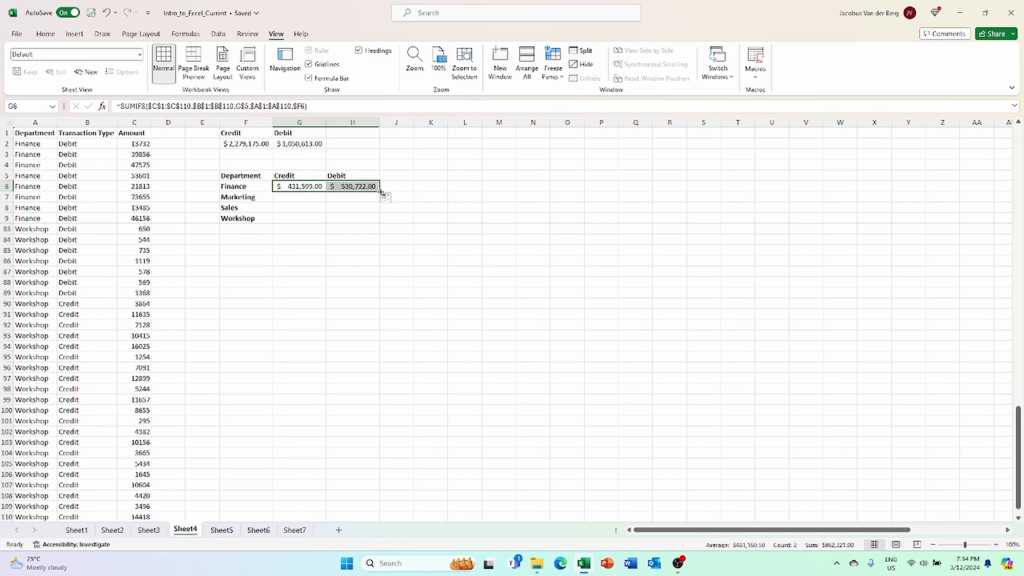
drag(381, 192, 382, 224)
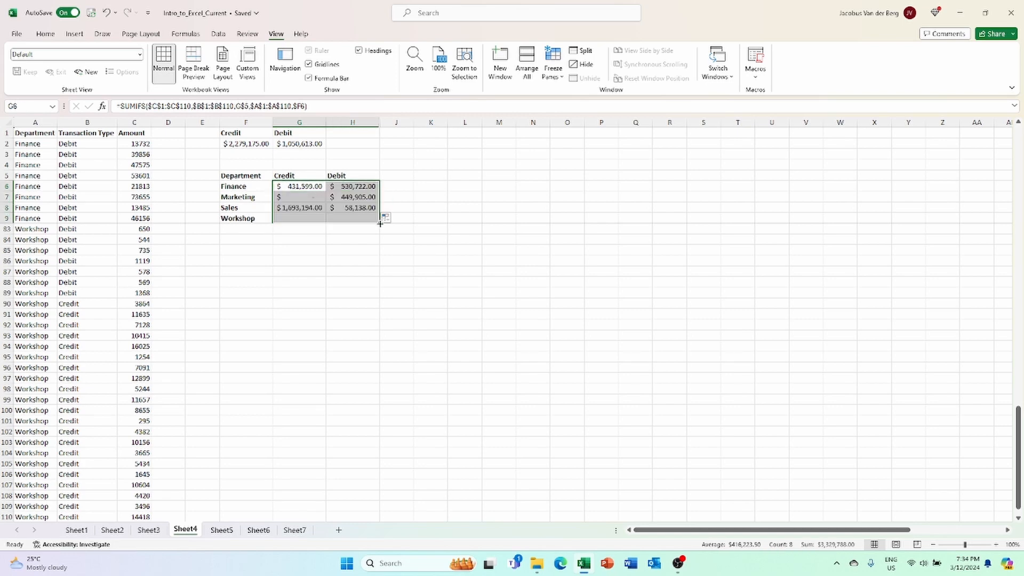
click(420, 197)
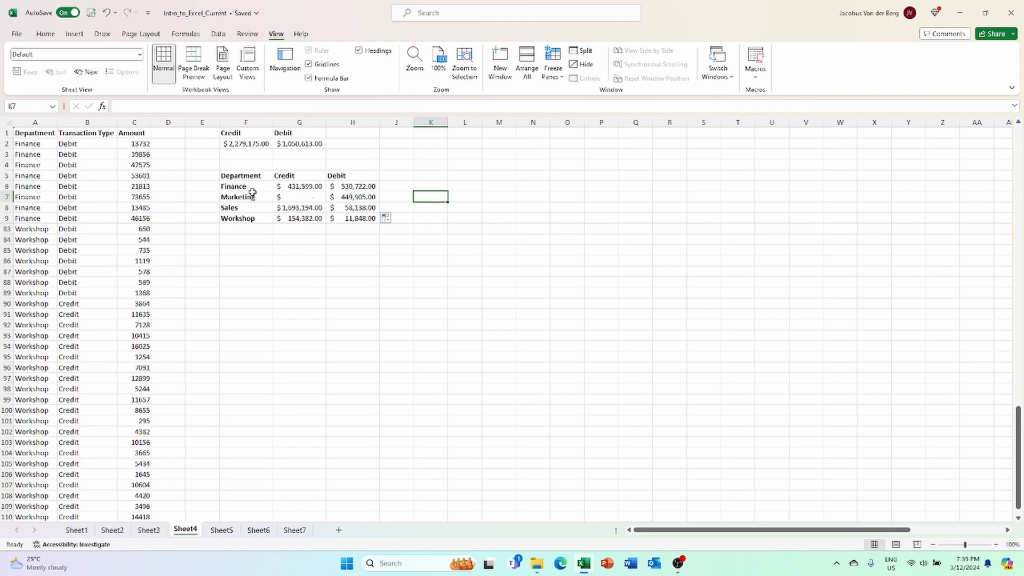
click(359, 209)
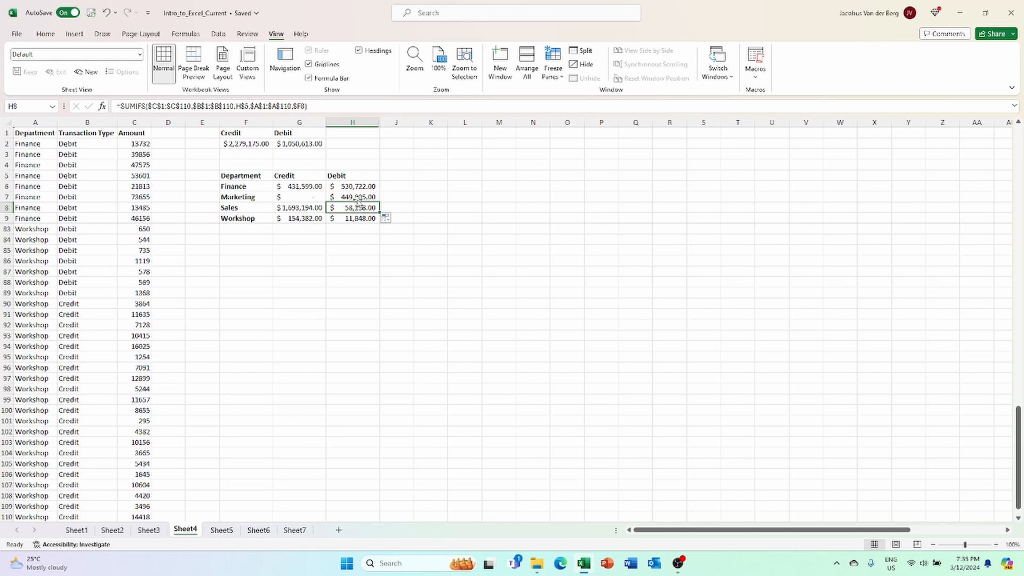
click(317, 107)
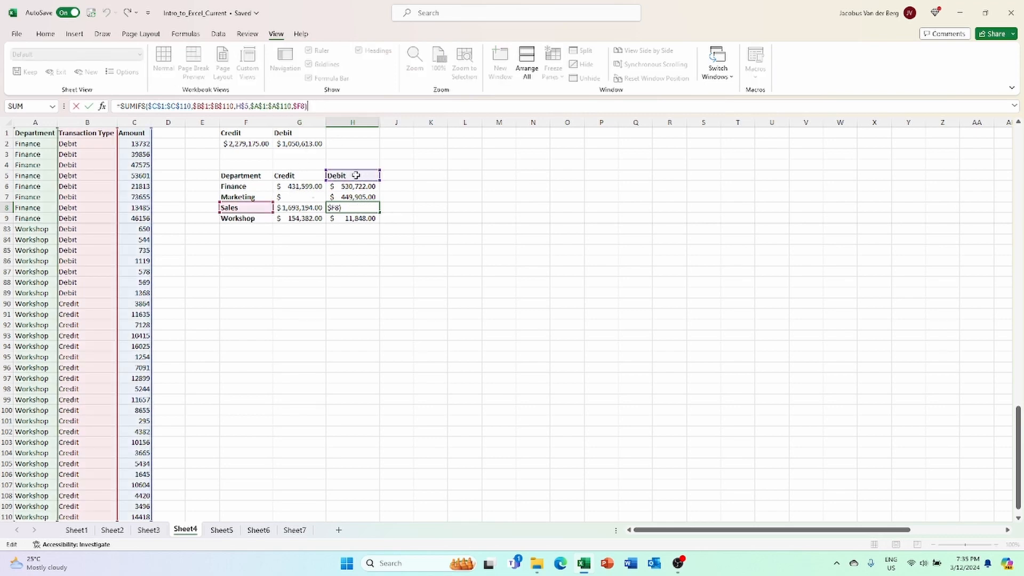
key(Escape)
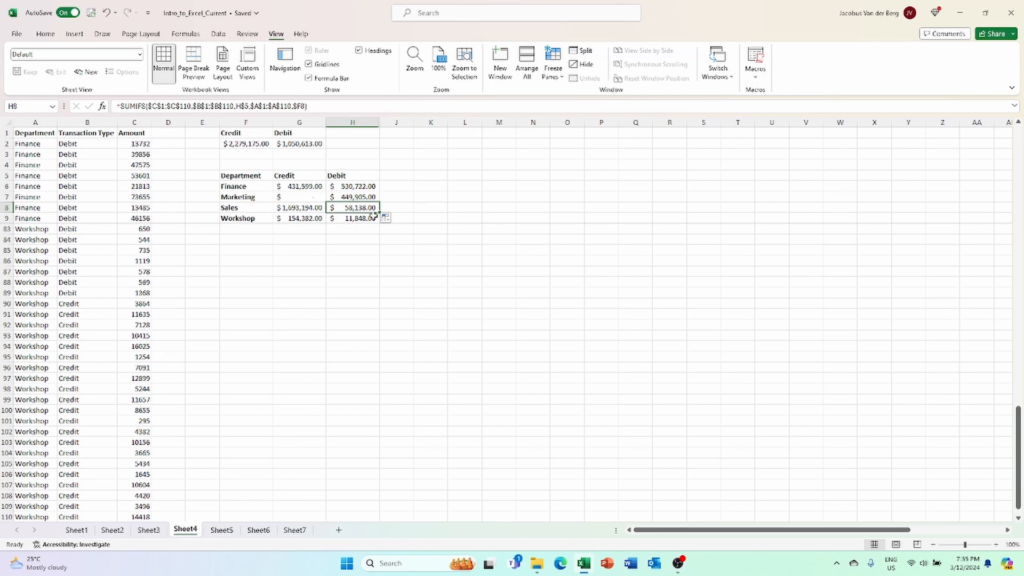
click(352, 237)
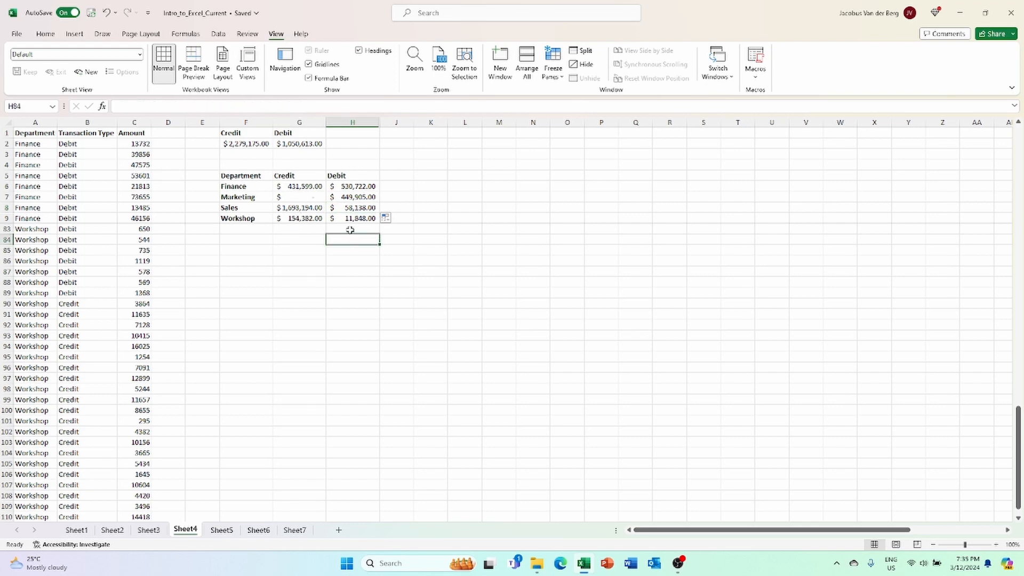